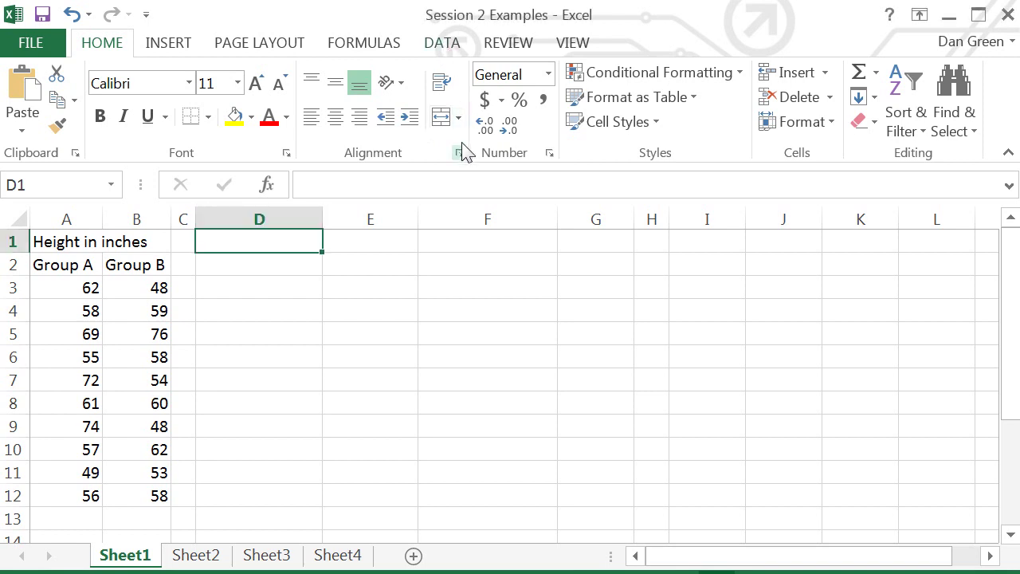
# Start a Descriptive Statistics analysis, clear the previous ranges and set the input range to A2:B12, including the group labels.
pyautogui.click(444, 48)
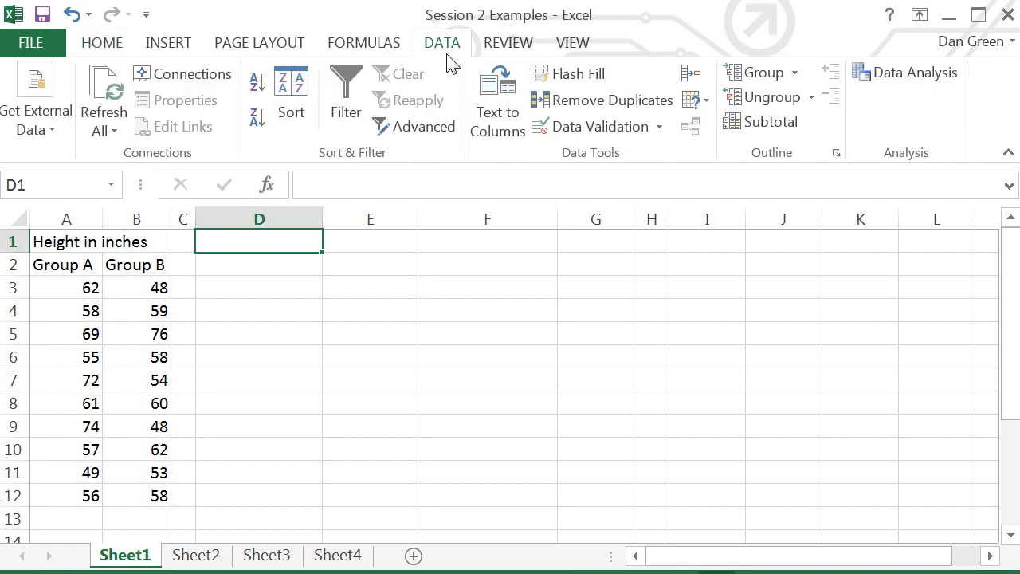
pyautogui.click(890, 80)
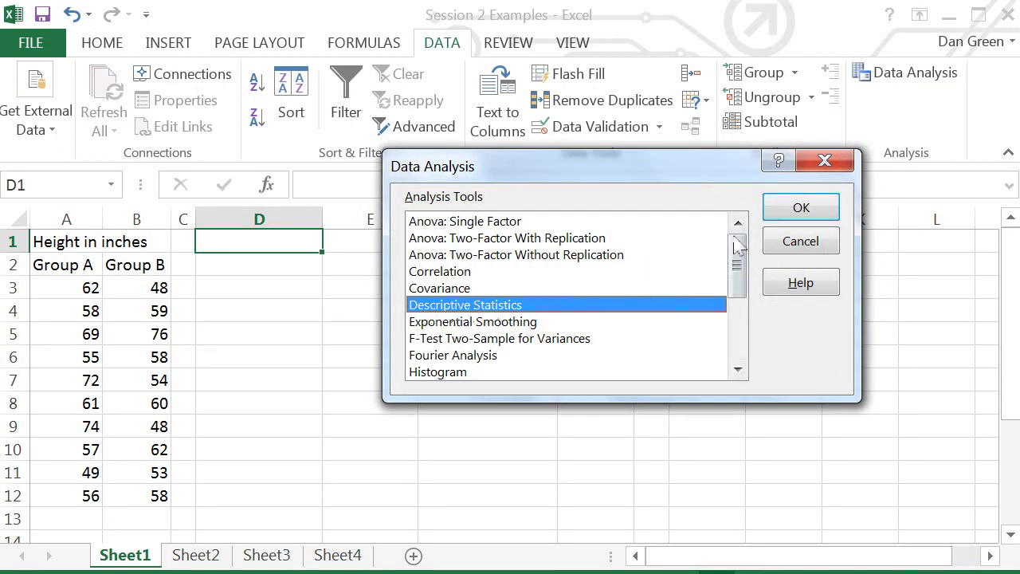
pyautogui.click(783, 211)
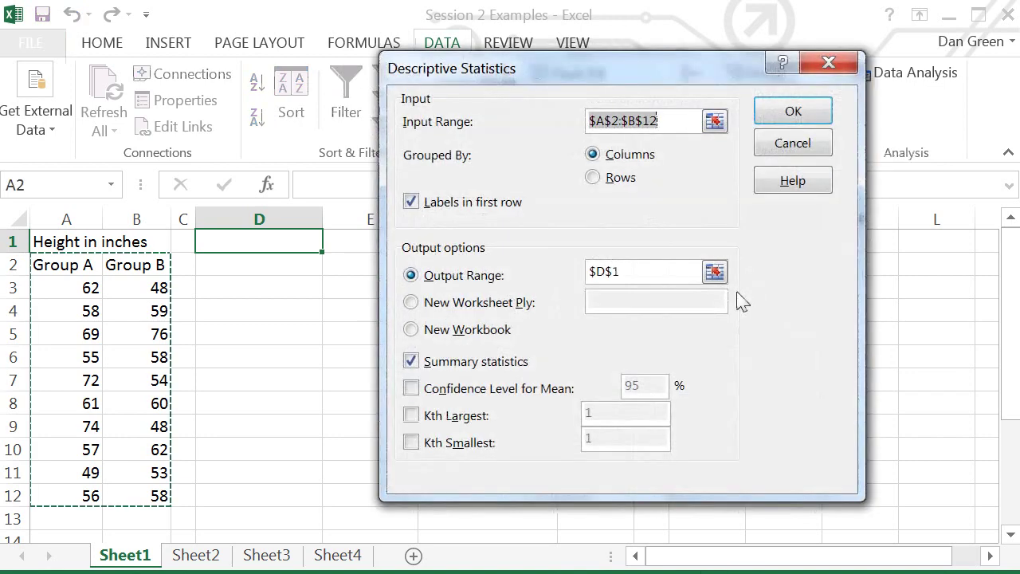
pyautogui.click(680, 125)
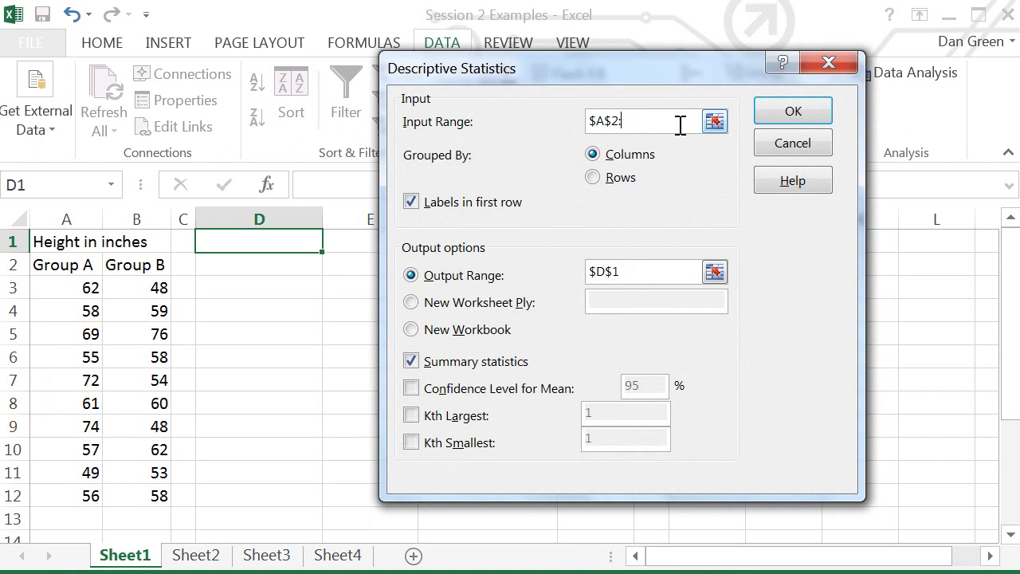
pyautogui.click(643, 269)
pyautogui.press('BackSpace')
pyautogui.press('BackSpace')
pyautogui.press('BackSpace')
pyautogui.press('BackSpace')
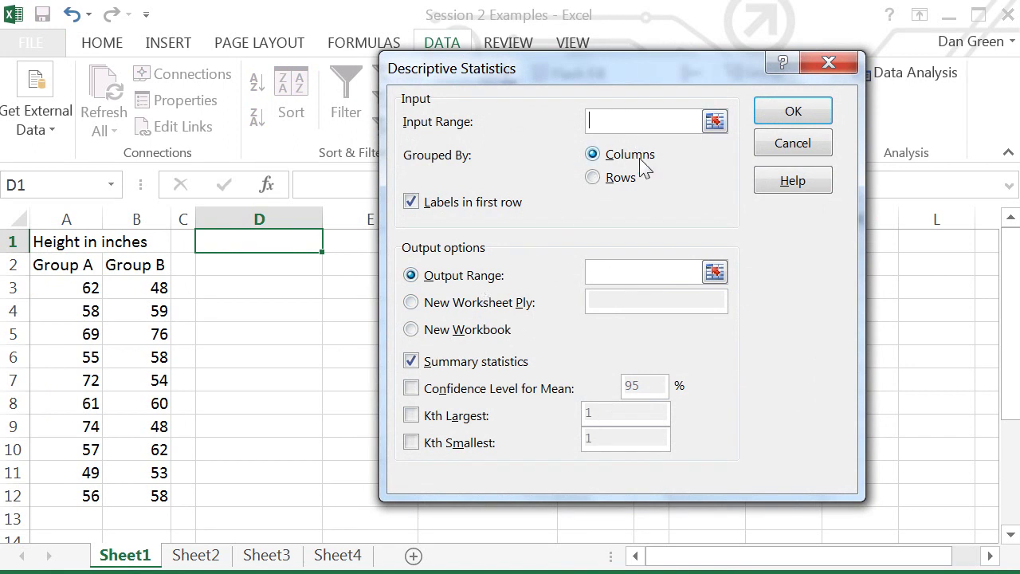
pyautogui.moveTo(66, 263); pyautogui.dragTo(136, 495)
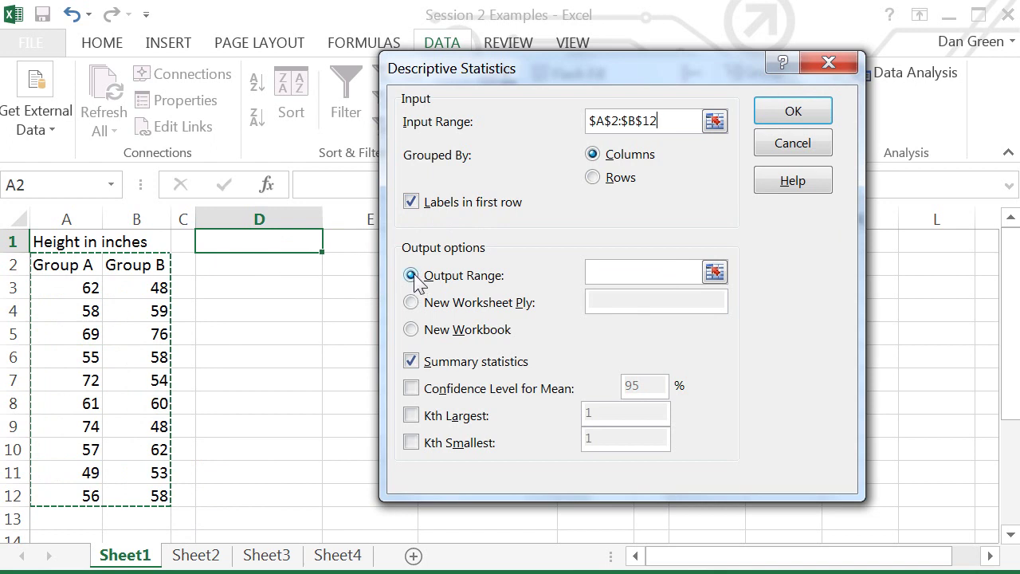
# Set the output range to cell D1 and generate the summary statistics for both groups.
pyautogui.click(602, 264)
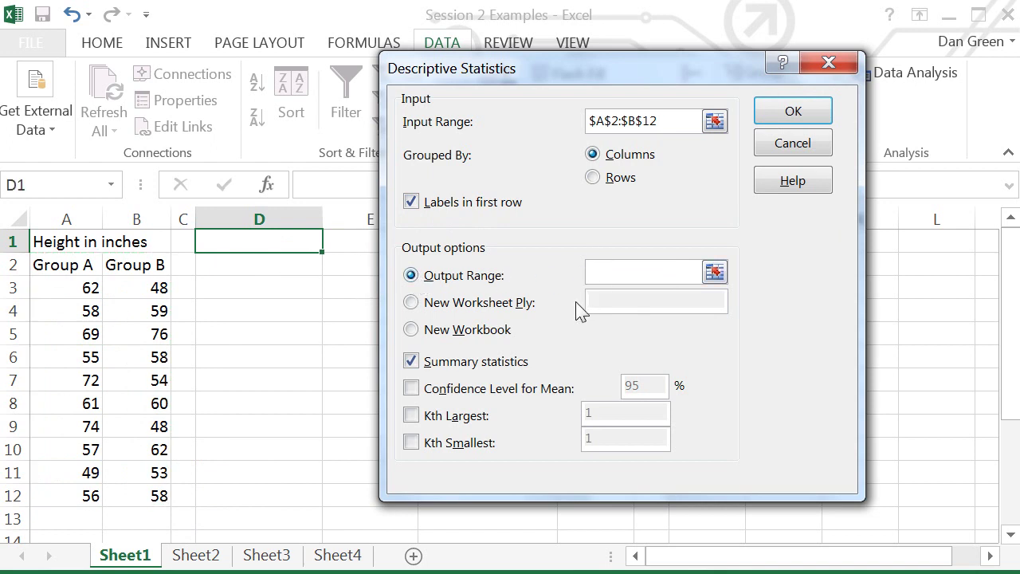
pyautogui.click(250, 244)
pyautogui.click(780, 118)
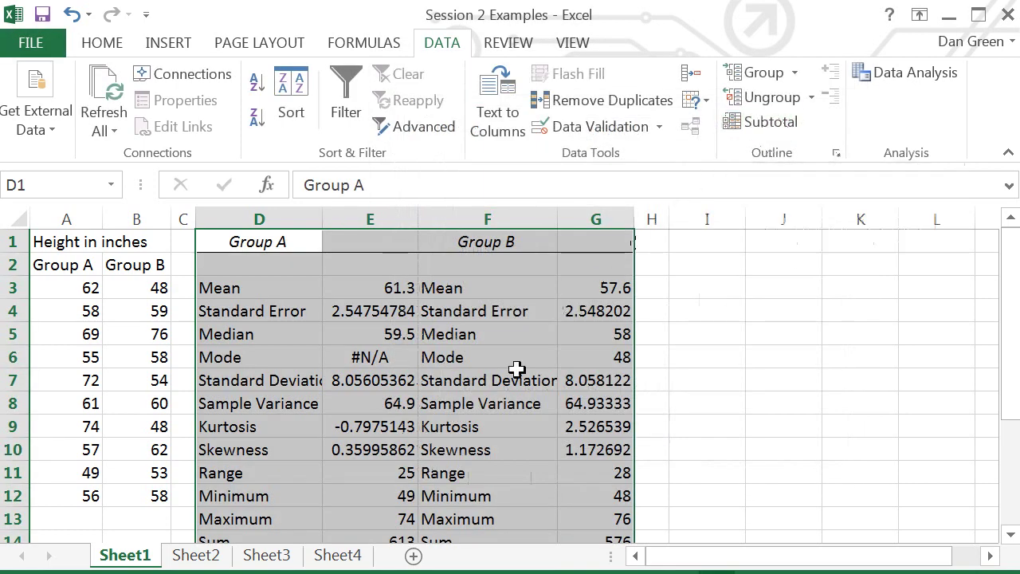
# Make the Mean, Median and Mode rows bold for both groups in the statistics table.
pyautogui.click(479, 338)
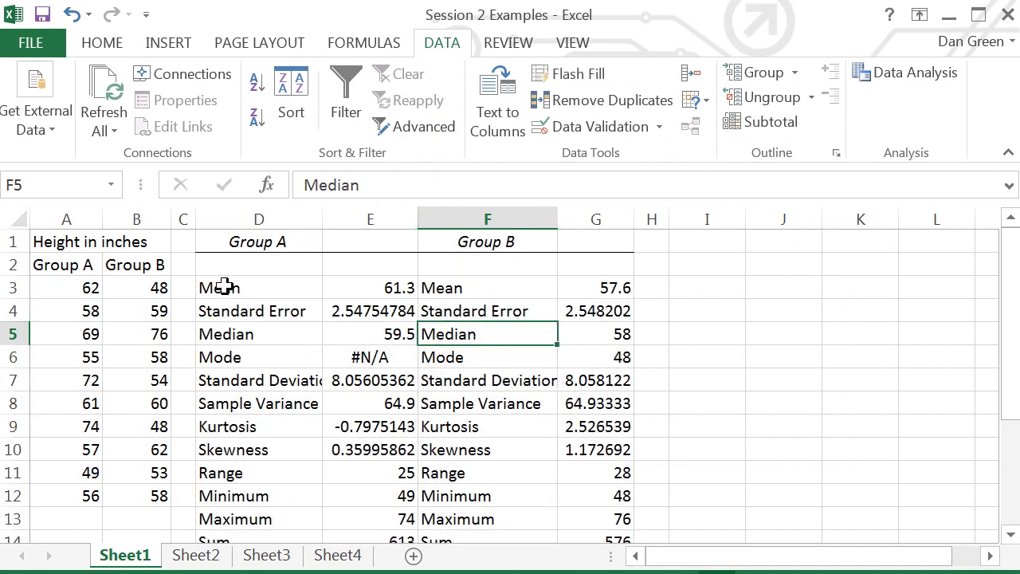
pyautogui.moveTo(225, 287); pyautogui.dragTo(597, 287)
pyautogui.hotkey('ctrl', 'b')
pyautogui.moveTo(225, 330); pyautogui.dragTo(594, 363)
pyautogui.hotkey('ctrl', 'b')
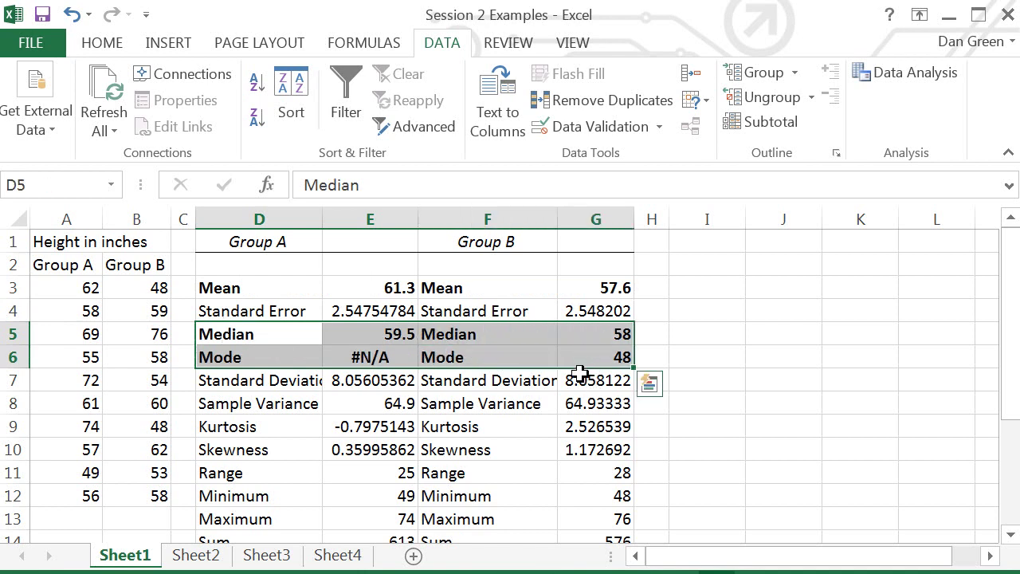
pyautogui.click(707, 361)
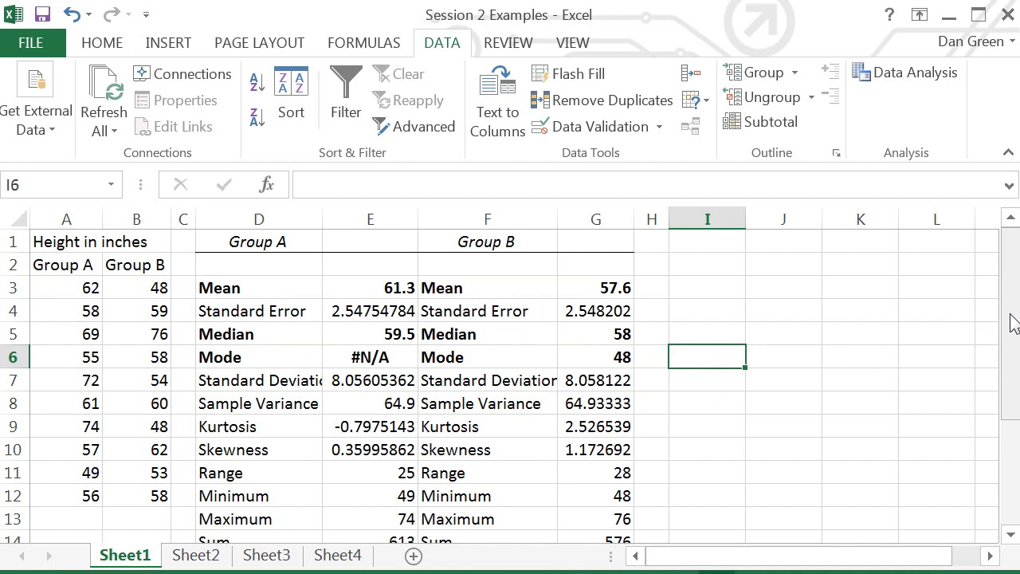
# Examine the mean, median and mode results of the groups and check the Group B heights for repeated values.
pyautogui.moveTo(1014, 323); pyautogui.dragTo(1002, 321)
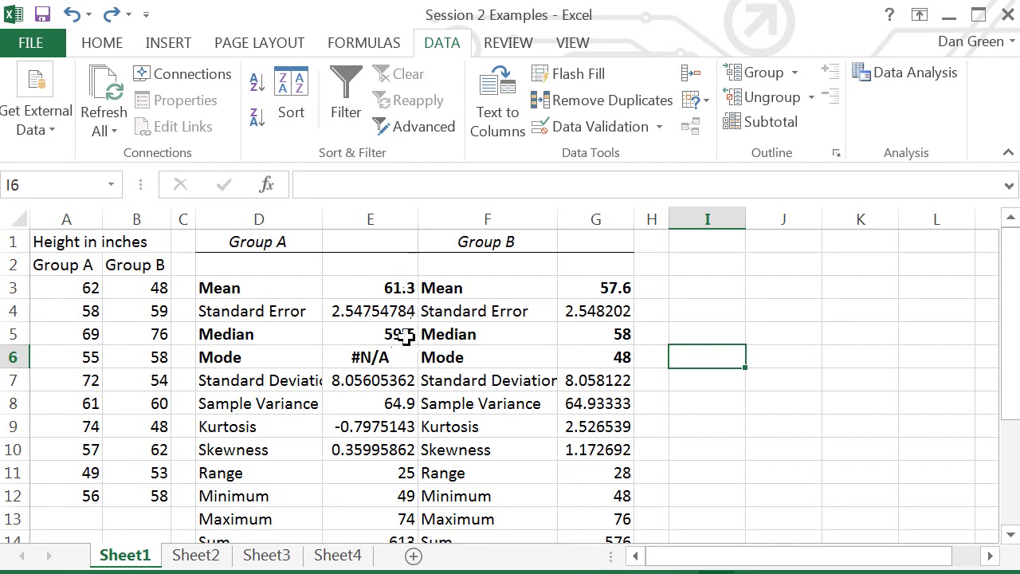
pyautogui.click(385, 361)
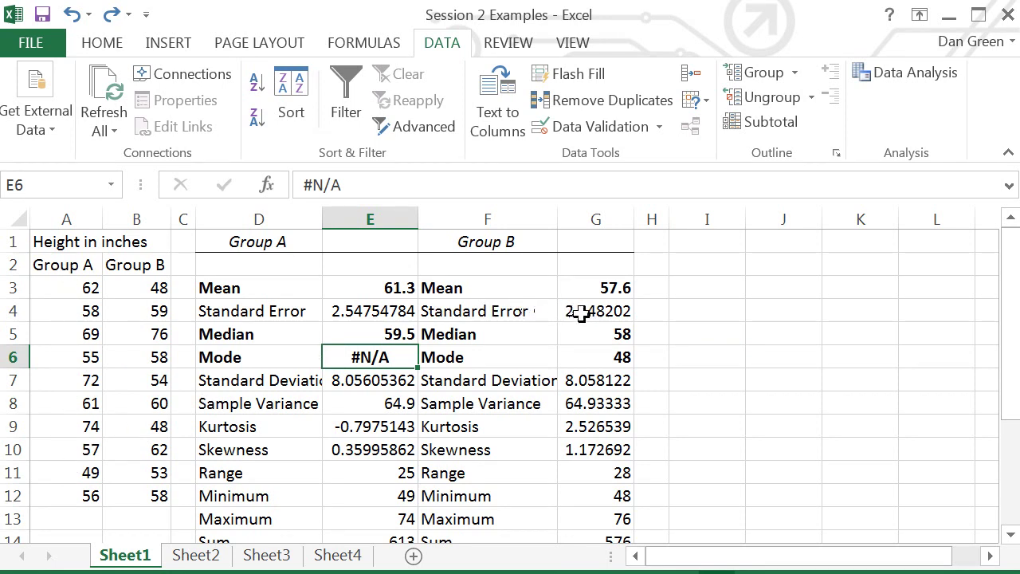
pyautogui.click(597, 289)
pyautogui.click(600, 337)
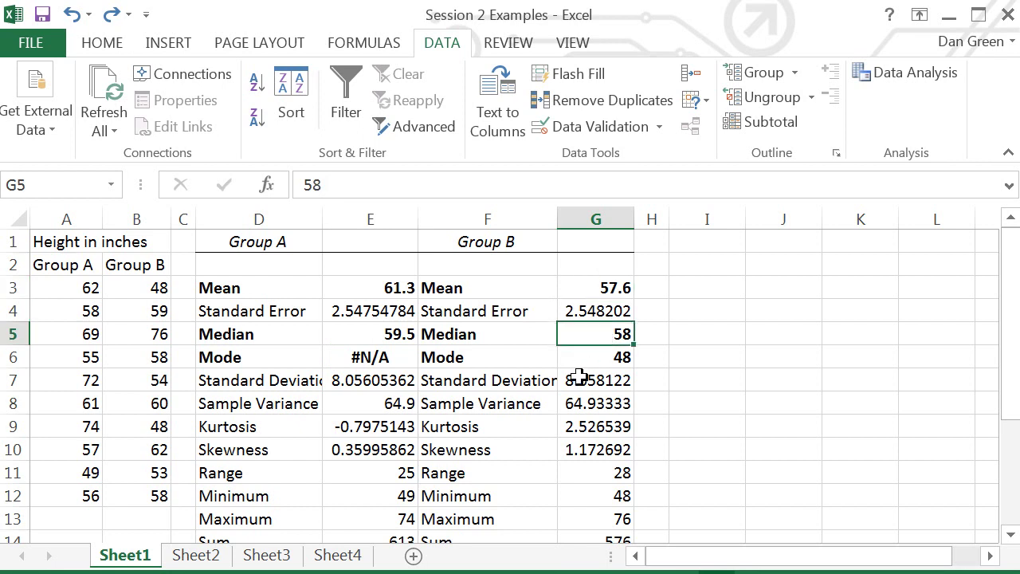
pyautogui.click(595, 358)
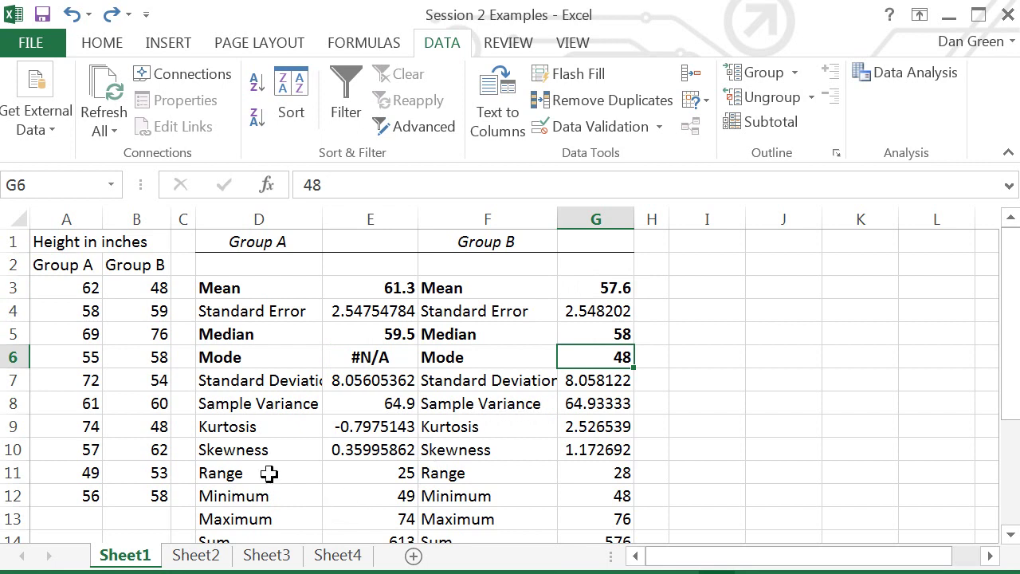
pyautogui.click(139, 290)
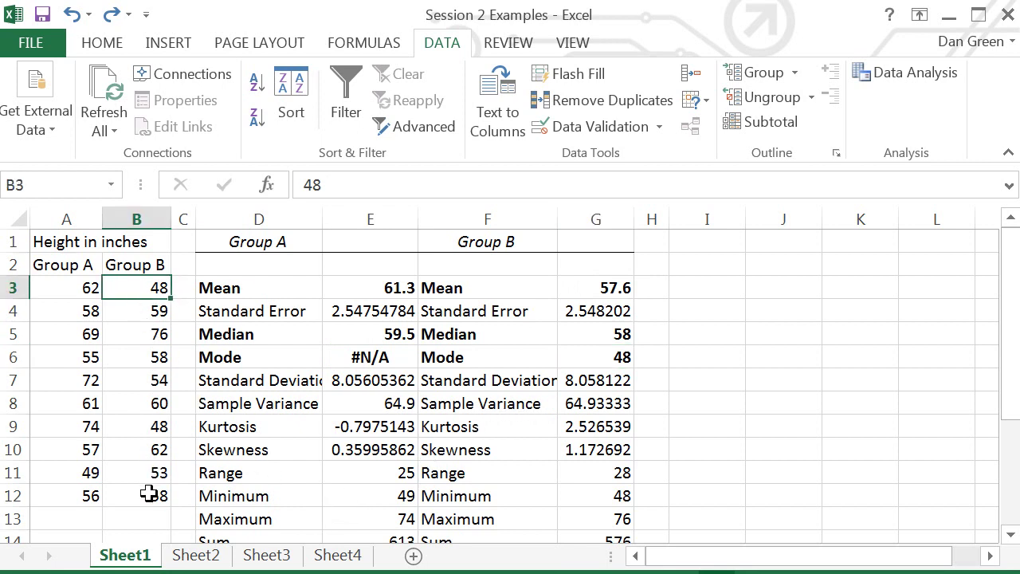
pyautogui.click(145, 429)
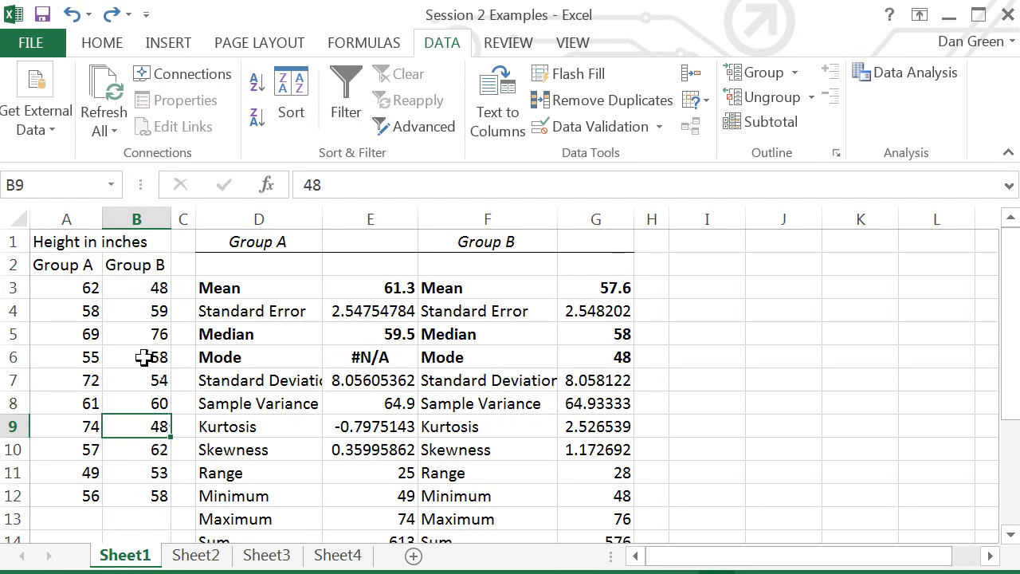
pyautogui.click(144, 359)
pyautogui.click(147, 494)
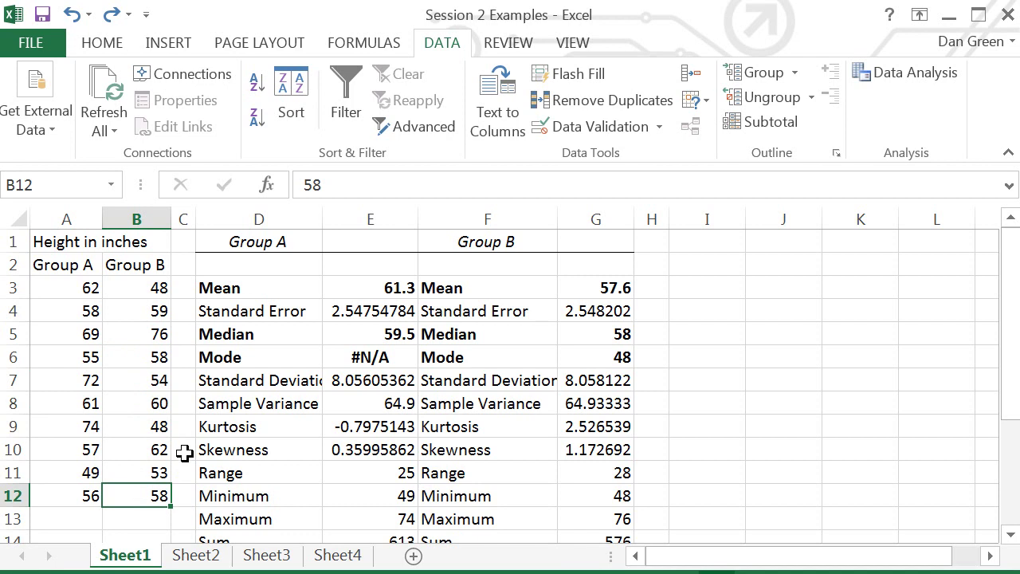
# Enter the note "2 modes" in cell I6, beside the Mode row.
pyautogui.click(684, 349)
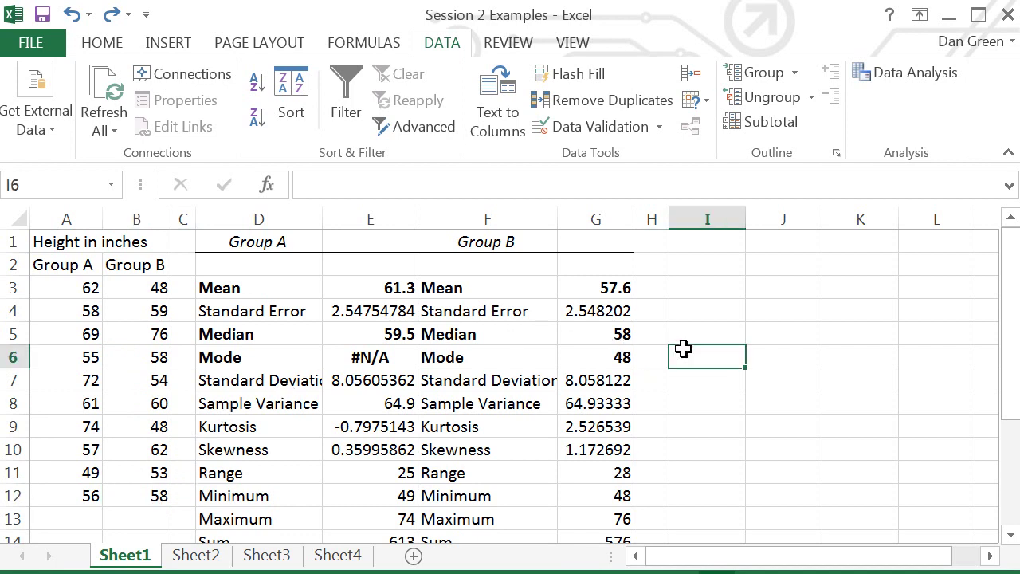
pyautogui.write('2 modes')
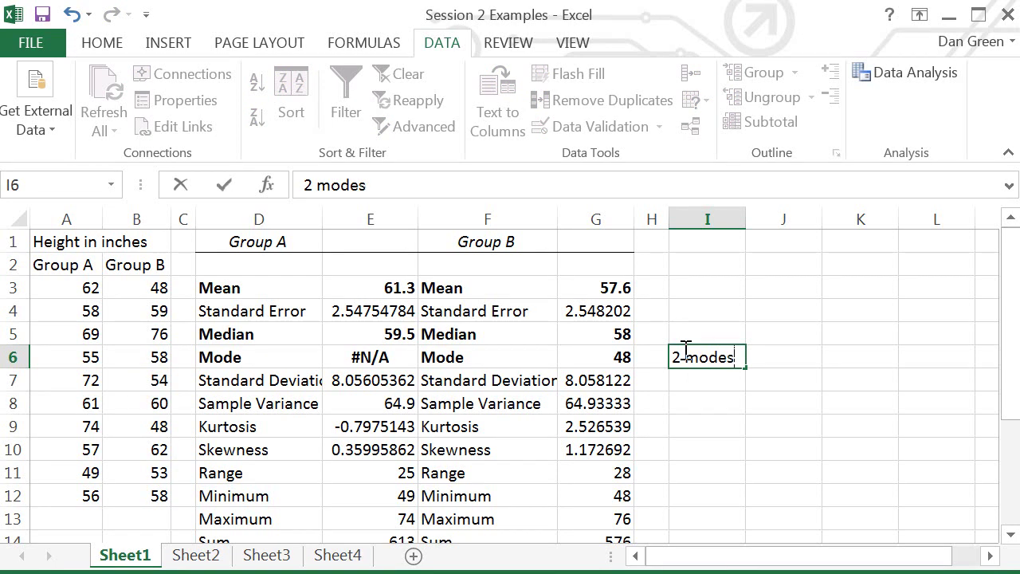
pyautogui.press('Return')
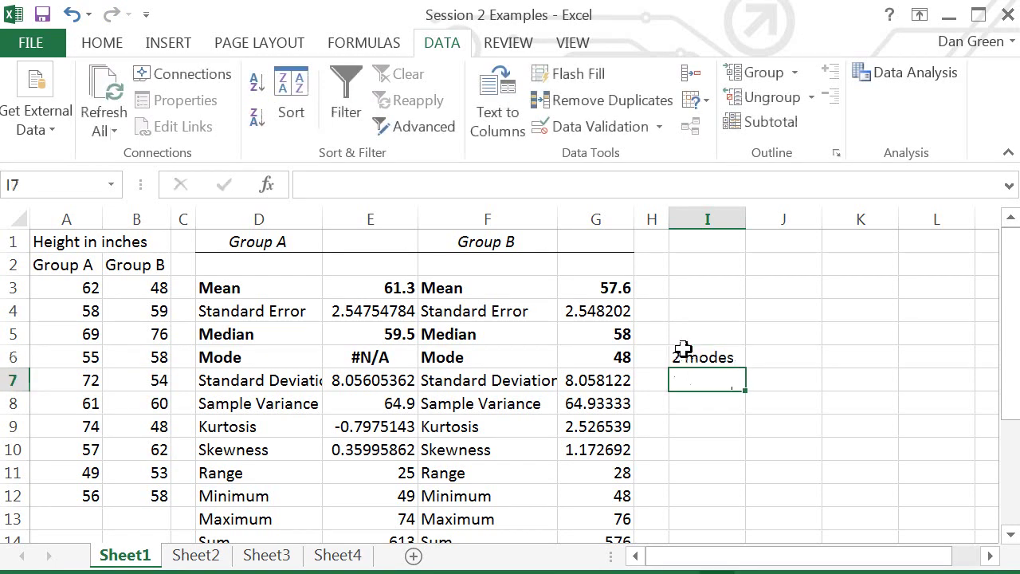
# Paste the copied interpretation text box at D17 below the statistics table and widen it to start in column A.
pyautogui.moveTo(1009, 343); pyautogui.dragTo(987, 492)
pyautogui.click(220, 451)
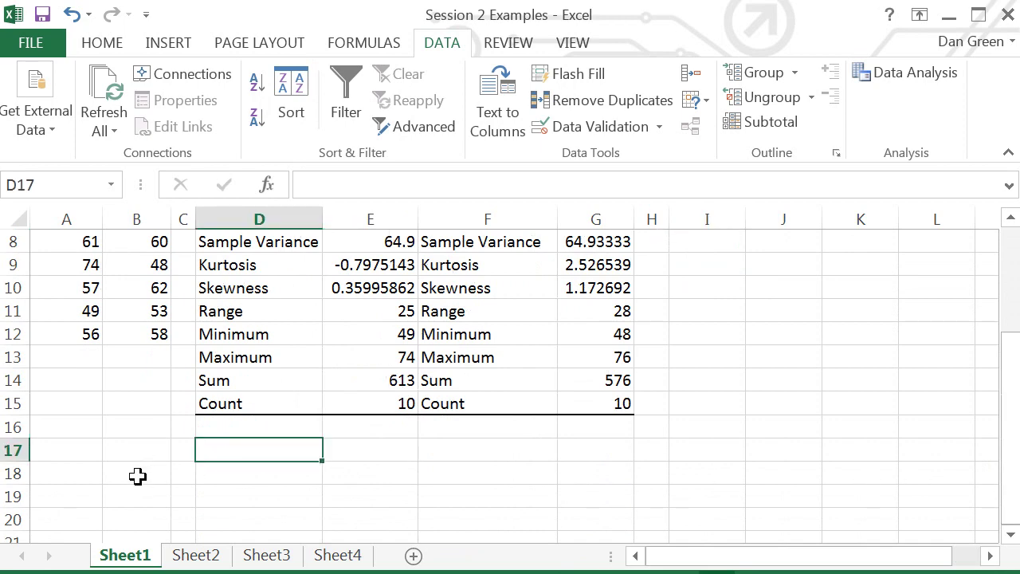
pyautogui.hotkey('ctrl', 'v')
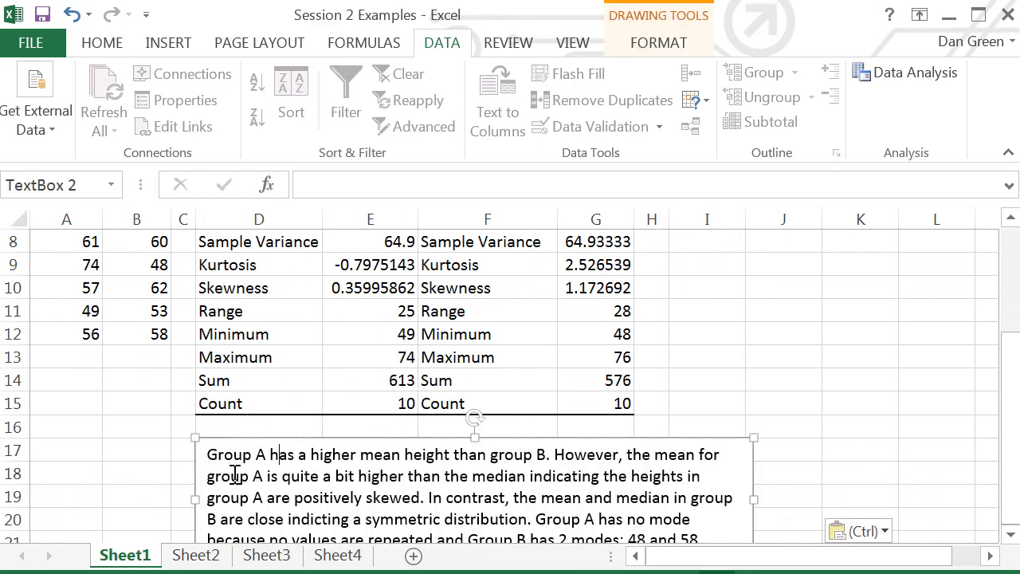
pyautogui.moveTo(197, 499); pyautogui.dragTo(74, 496)
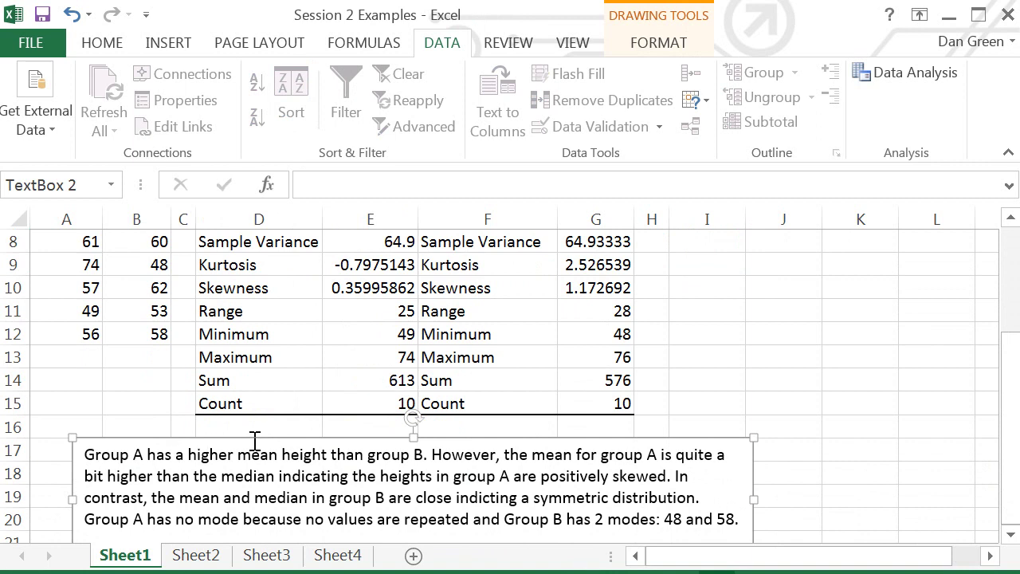
# Review the pasted interpretation phrase by phrase, covering the means, medians, skewness, symmetry and modes of both groups.
pyautogui.moveTo(279, 441); pyautogui.dragTo(322, 440)
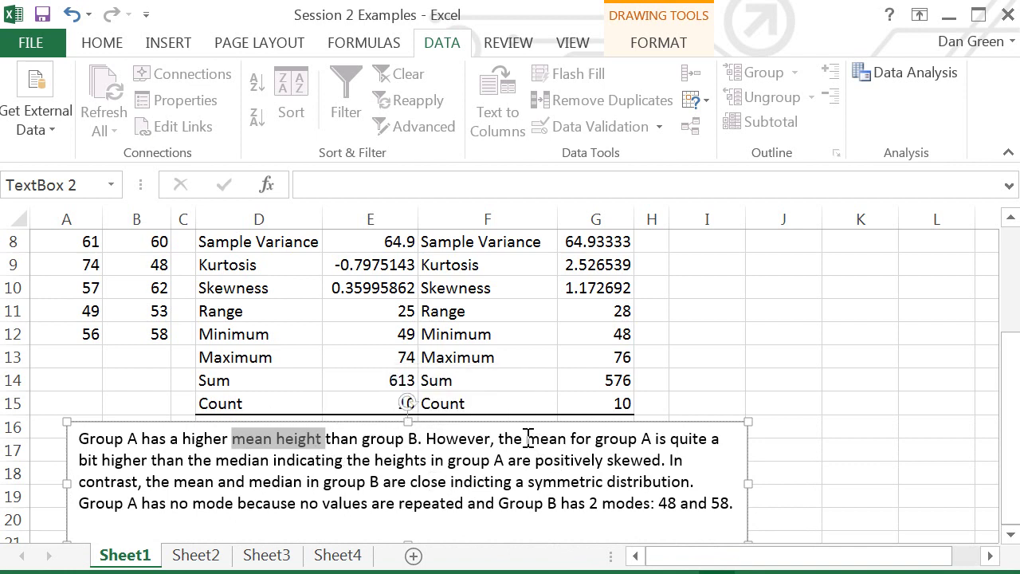
pyautogui.moveTo(526, 439); pyautogui.dragTo(654, 442)
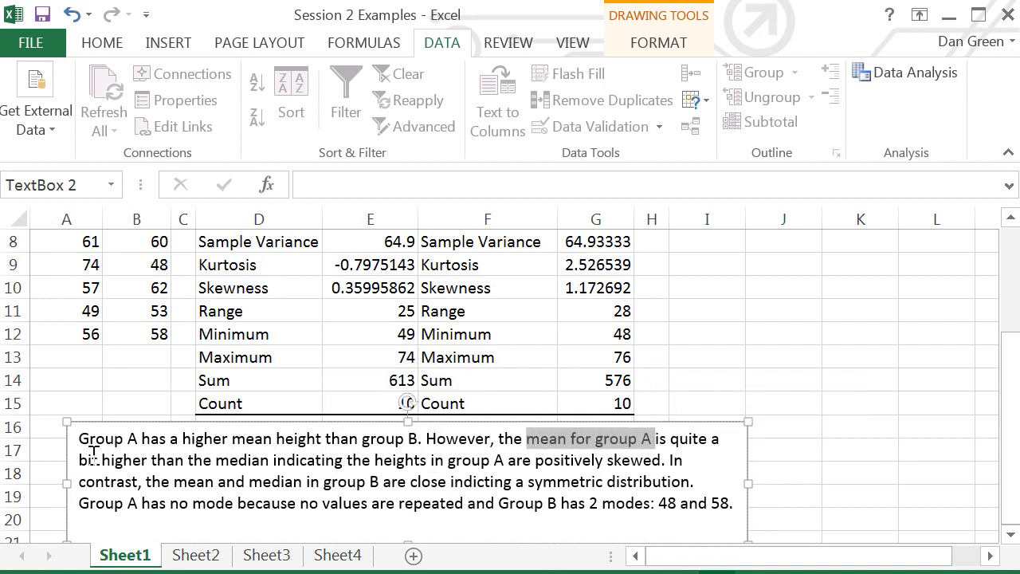
pyautogui.moveTo(102, 460); pyautogui.dragTo(272, 460)
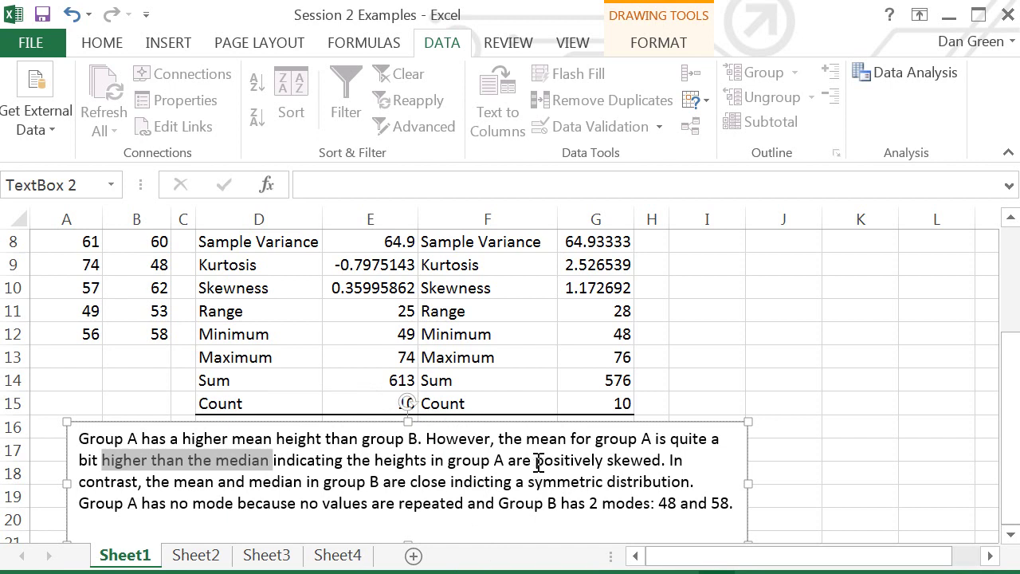
pyautogui.moveTo(536, 461); pyautogui.dragTo(661, 462)
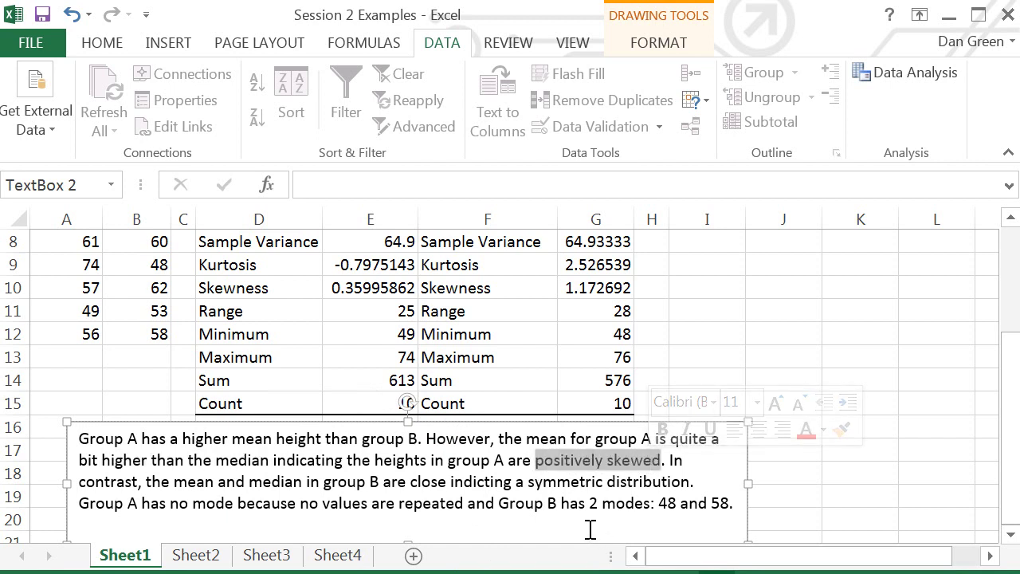
pyautogui.moveTo(174, 483); pyautogui.dragTo(447, 488)
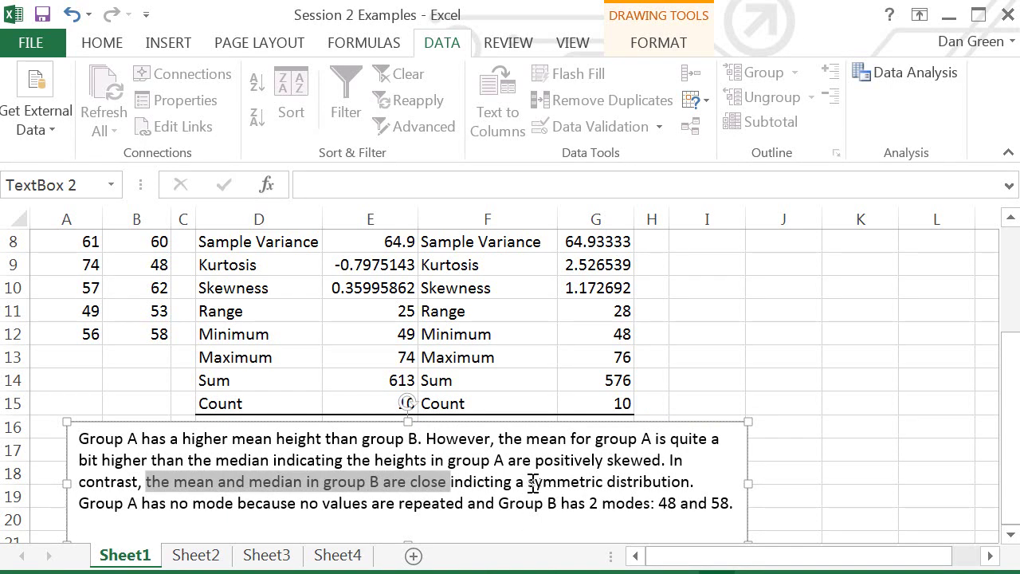
pyautogui.moveTo(532, 483); pyautogui.dragTo(667, 484)
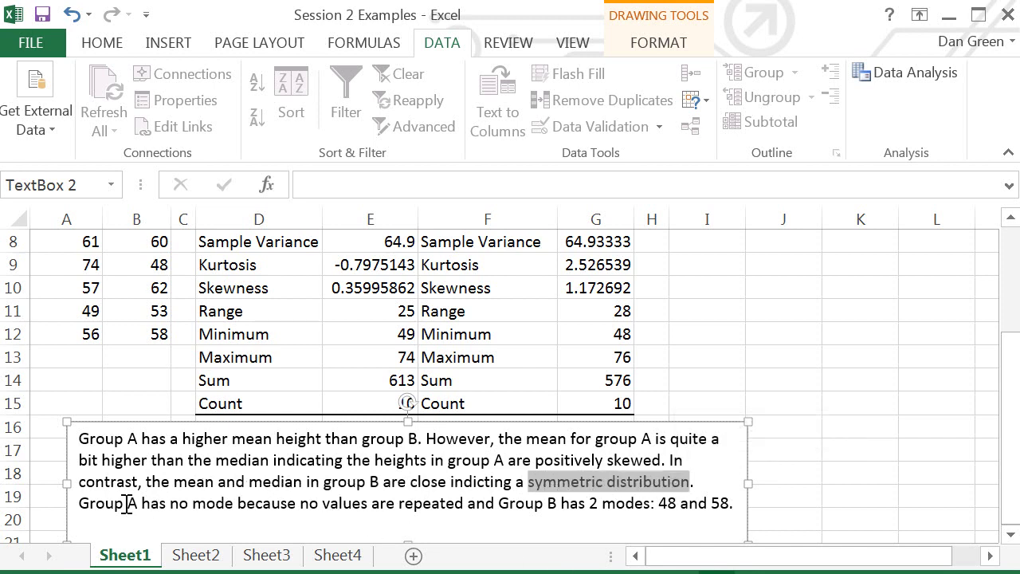
pyautogui.moveTo(79, 502); pyautogui.dragTo(237, 503)
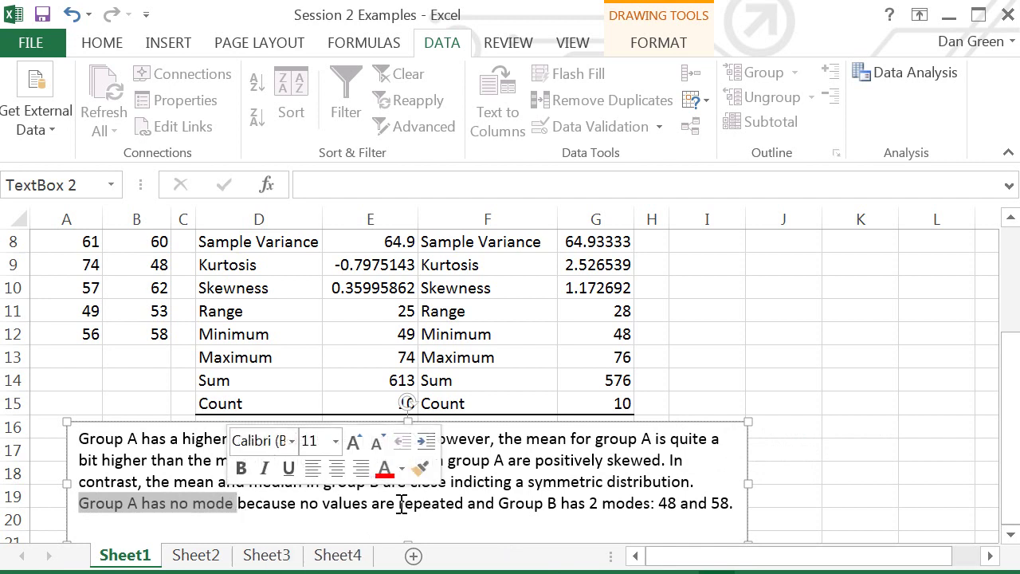
pyautogui.moveTo(499, 503); pyautogui.dragTo(731, 507)
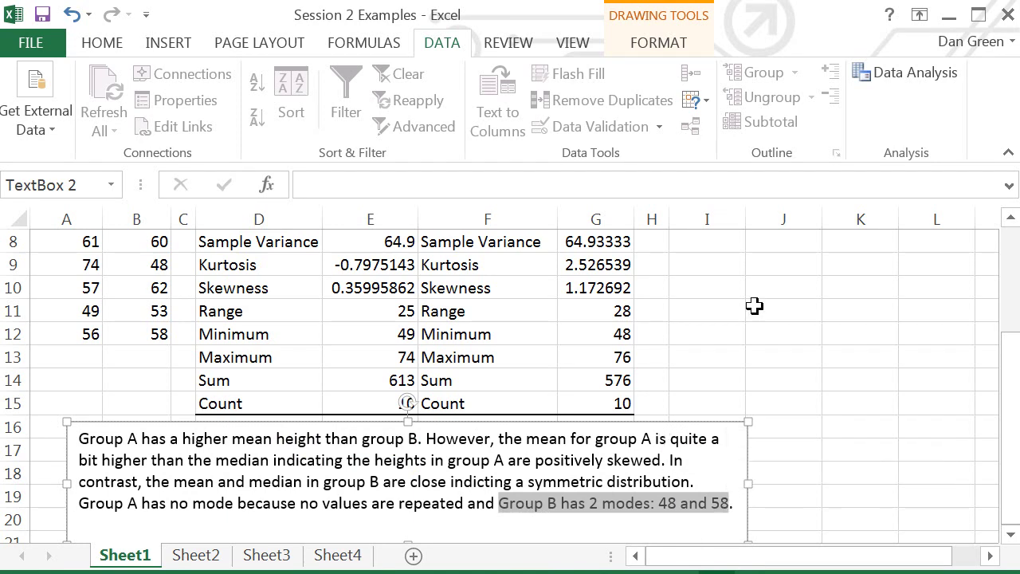
# On Sheet3, start a Descriptive Statistics analysis with A1:C7 as the input range, covering all three groups and their labels.
pyautogui.click(271, 558)
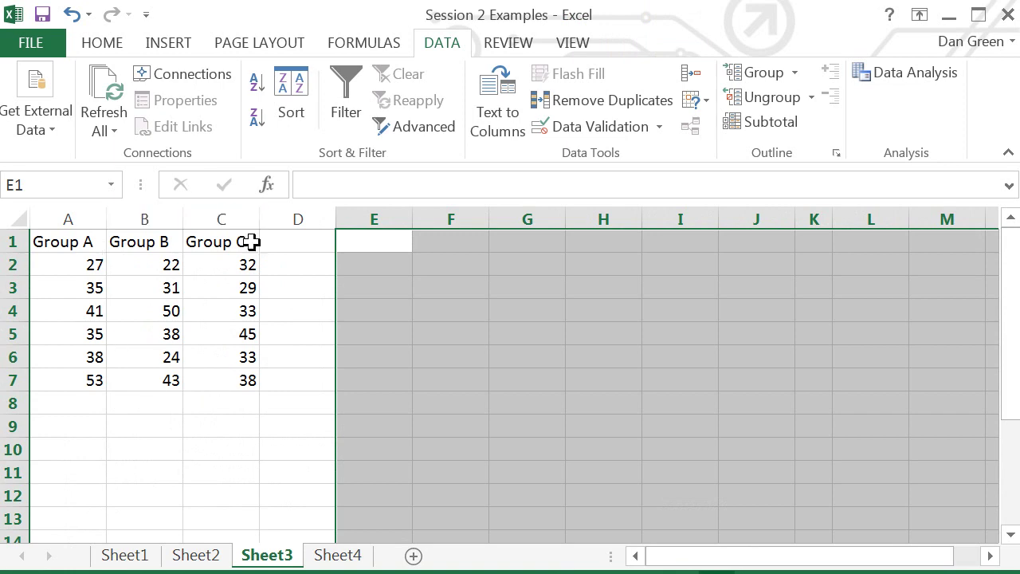
pyautogui.click(300, 243)
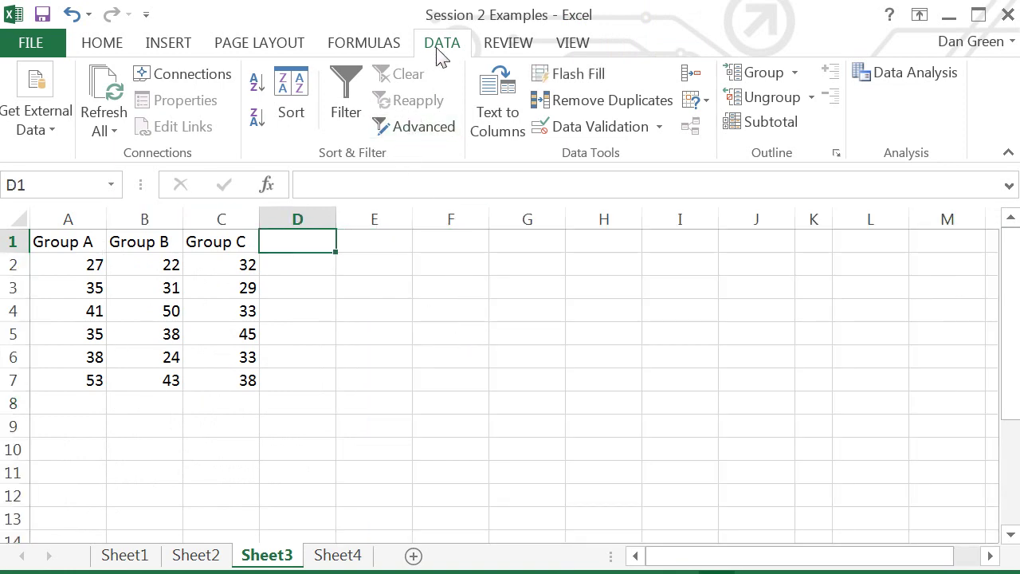
pyautogui.click(888, 74)
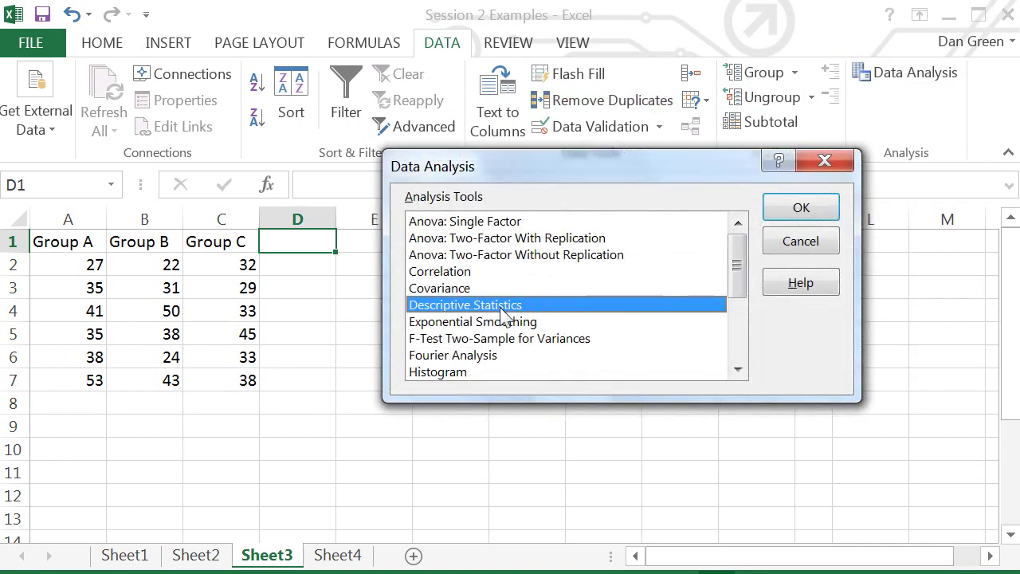
pyautogui.click(801, 210)
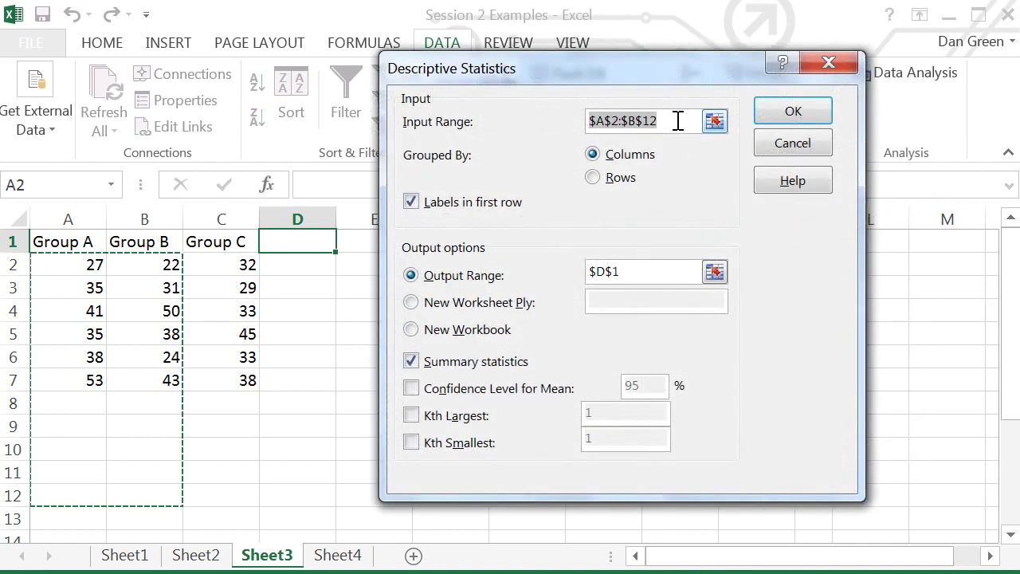
pyautogui.press('BackSpace')
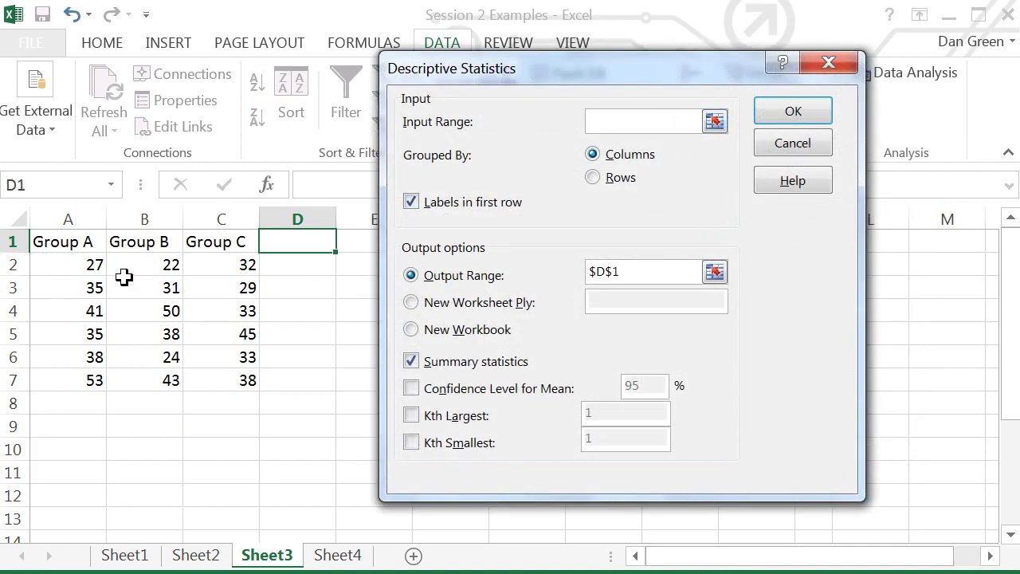
pyautogui.moveTo(68, 242); pyautogui.dragTo(221, 378)
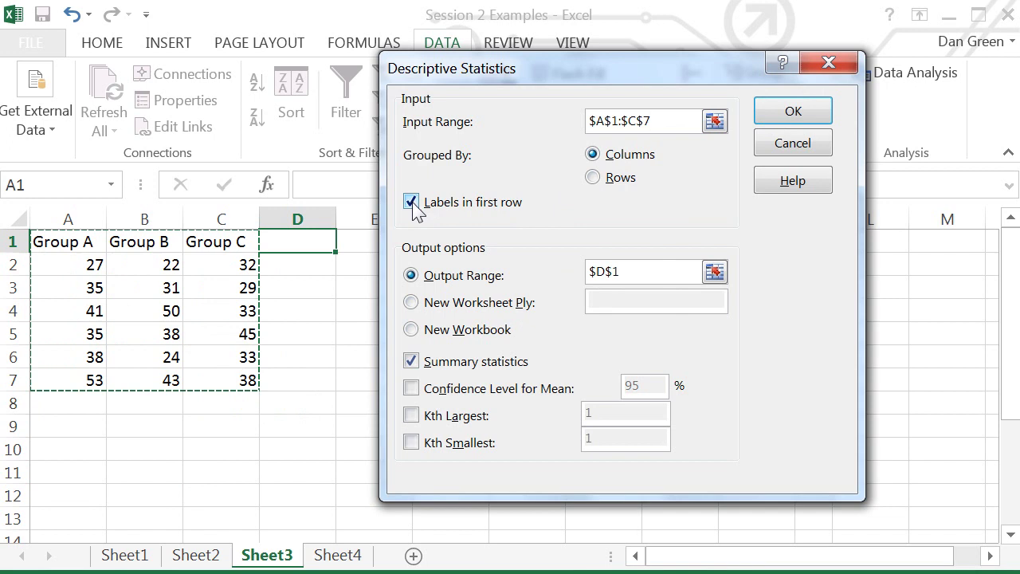
# Set the output range to cell D1 and generate the summary statistics for the three groups.
pyautogui.click(656, 271)
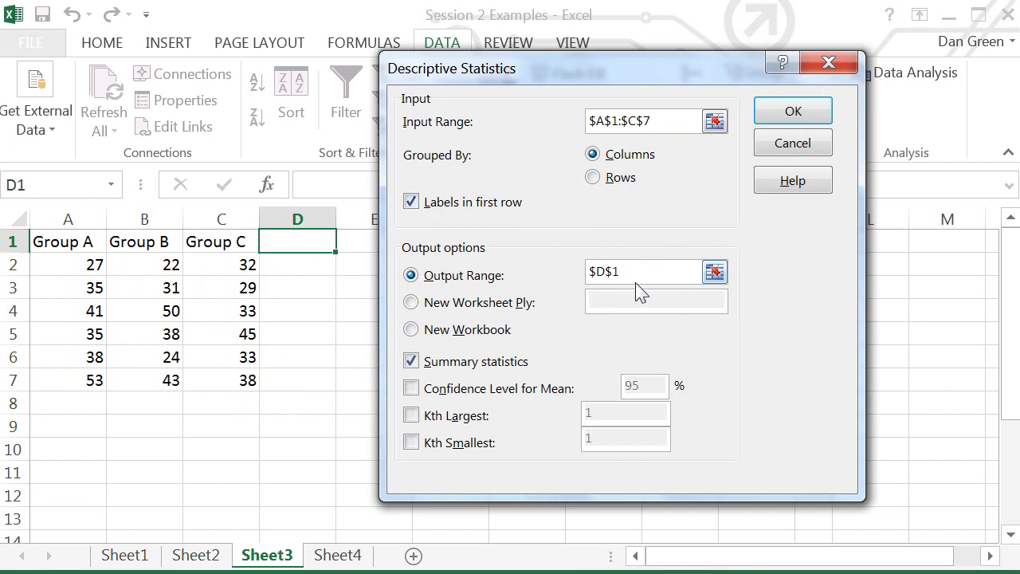
pyautogui.press('BackSpace')
pyautogui.press('BackSpace')
pyautogui.press('BackSpace')
pyautogui.press('BackSpace')
pyautogui.click(297, 243)
pyautogui.click(790, 113)
pyautogui.click(742, 304)
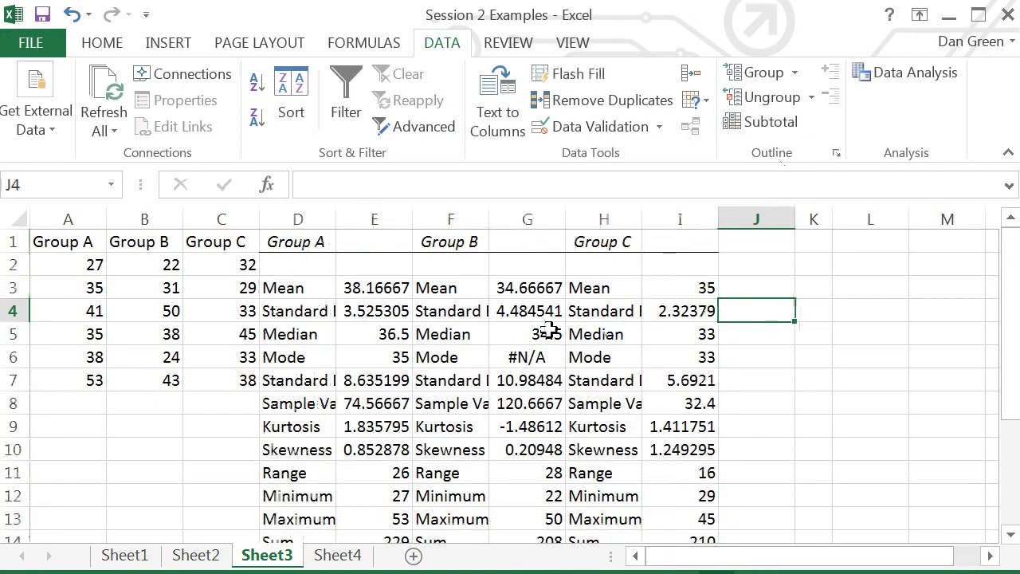
# Bold the Mean, Median and Mode rows across all three groups' statistics in columns D to I.
pyautogui.moveTo(280, 288); pyautogui.dragTo(677, 282)
pyautogui.hotkey('ctrl', 'b')
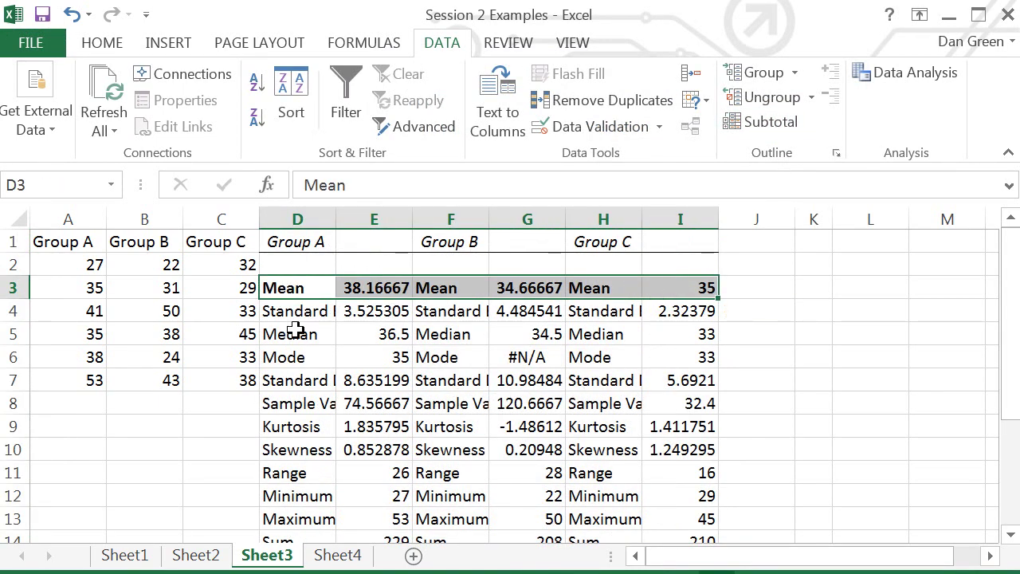
pyautogui.moveTo(292, 328); pyautogui.dragTo(684, 375)
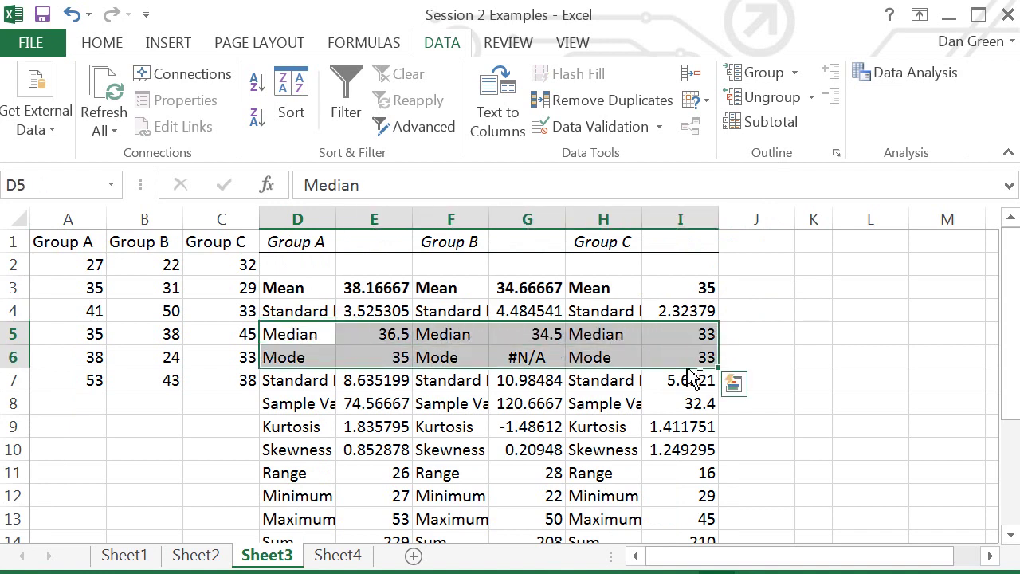
pyautogui.hotkey('ctrl', 'b')
pyautogui.click(765, 338)
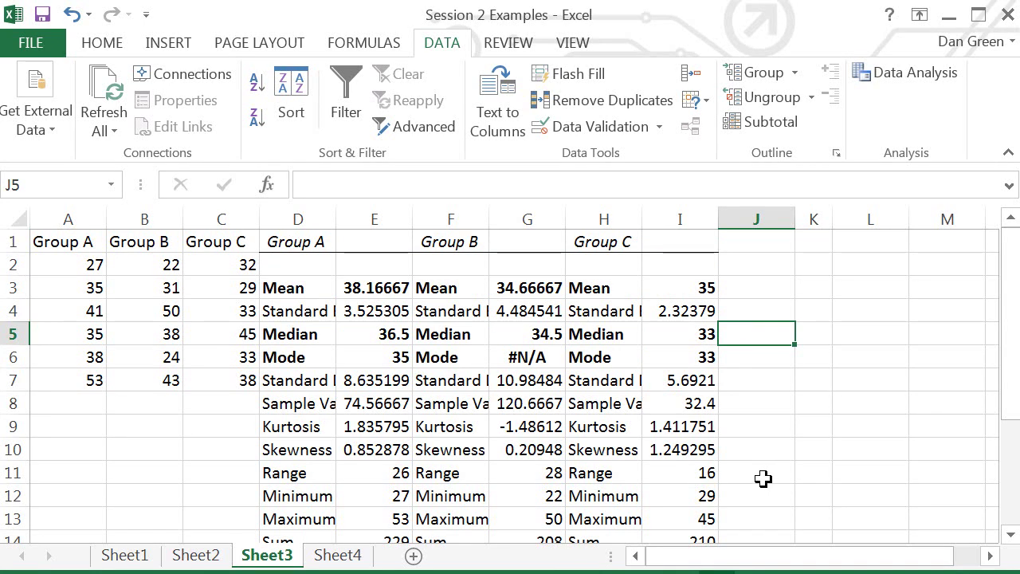
# Place the text box describing the mean, median and mode of groups A, B and C below the statistics table, starting in column B.
pyautogui.moveTo(1011, 351); pyautogui.dragTo(1006, 500)
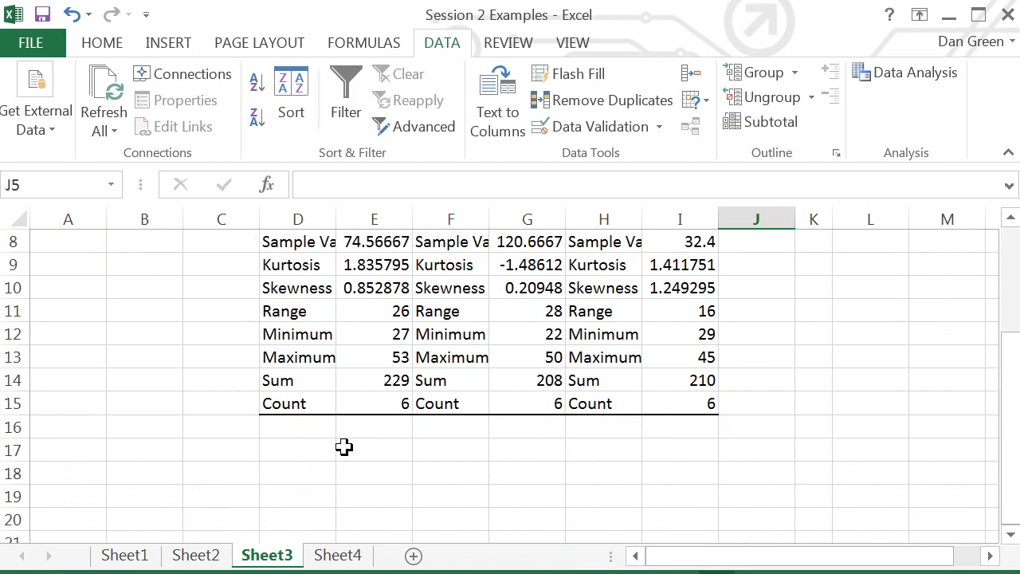
pyautogui.hotkey('ctrl', 'v')
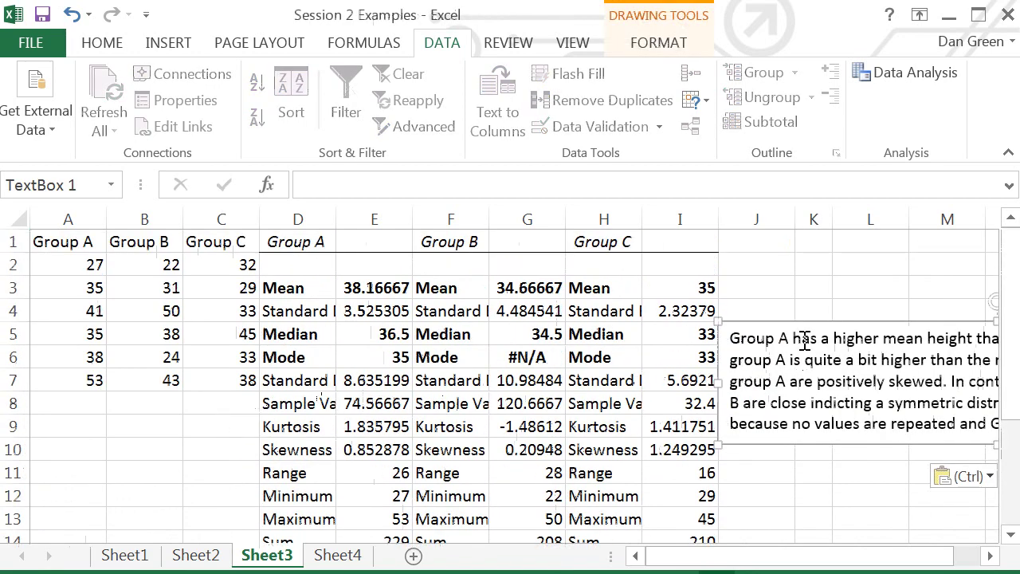
pyautogui.moveTo(801, 323); pyautogui.dragTo(142, 442)
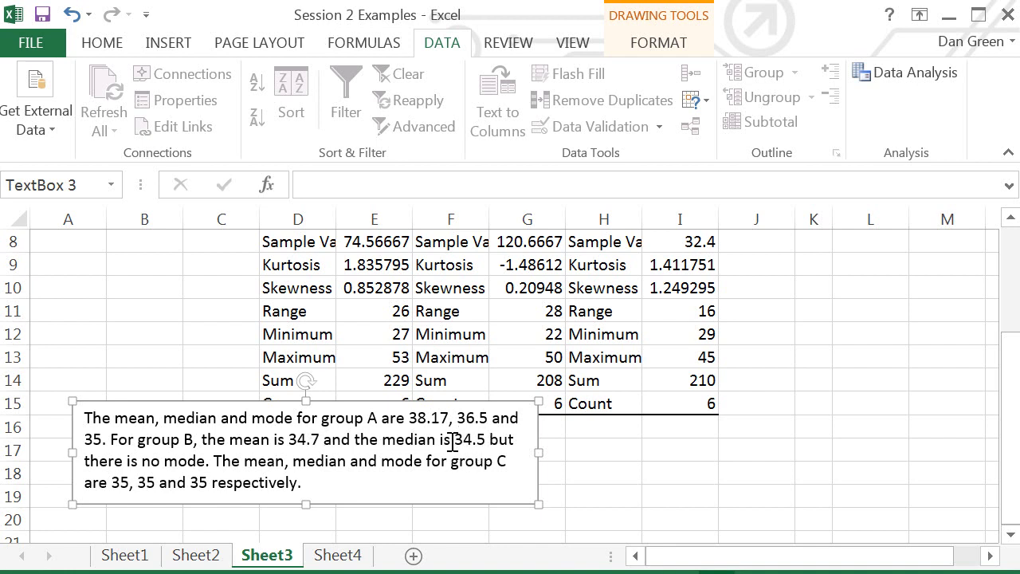
# Compare the text box's statements with the statistics table, checking Group B's missing mode and Group C's mean, median and mode.
pyautogui.moveTo(144, 463); pyautogui.dragTo(214, 462)
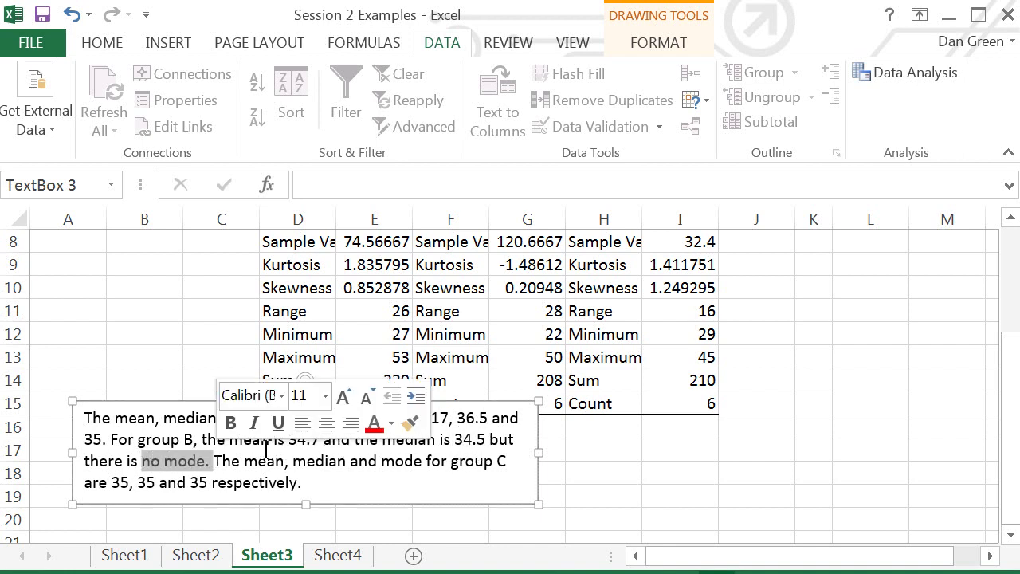
pyautogui.moveTo(1014, 389); pyautogui.dragTo(1012, 335)
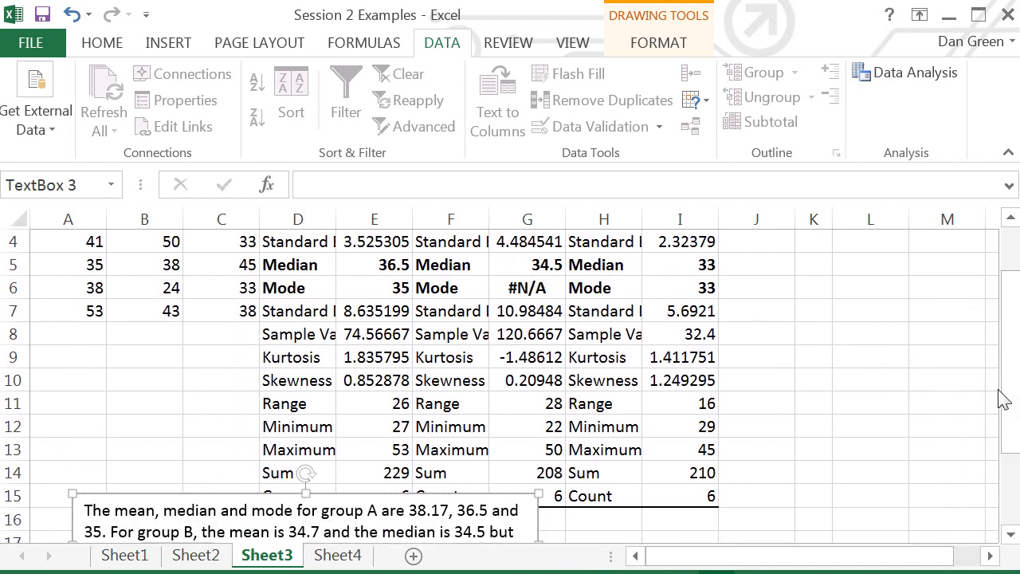
pyautogui.moveTo(1010, 398); pyautogui.dragTo(1011, 434)
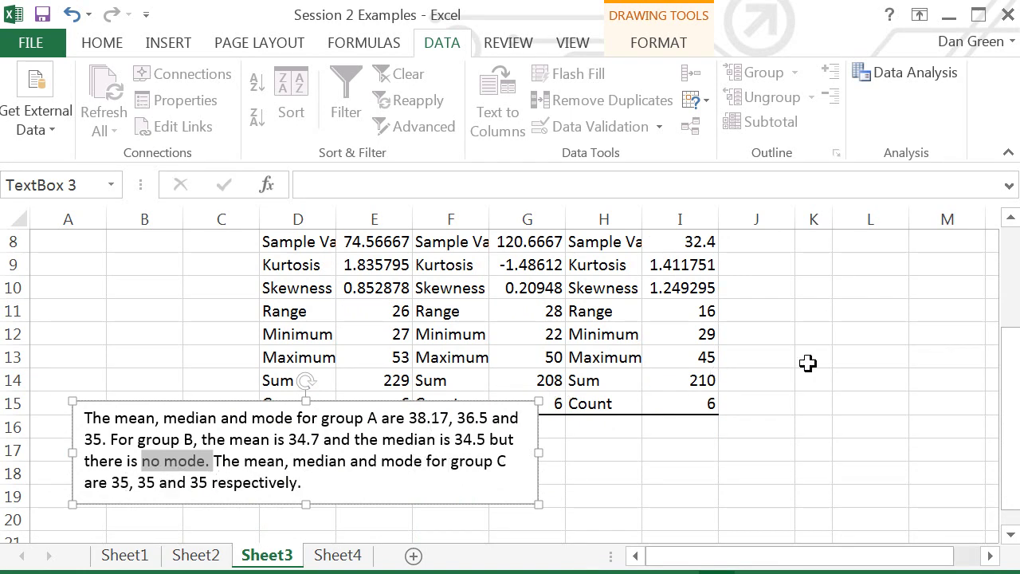
pyautogui.moveTo(1008, 355); pyautogui.dragTo(1014, 285)
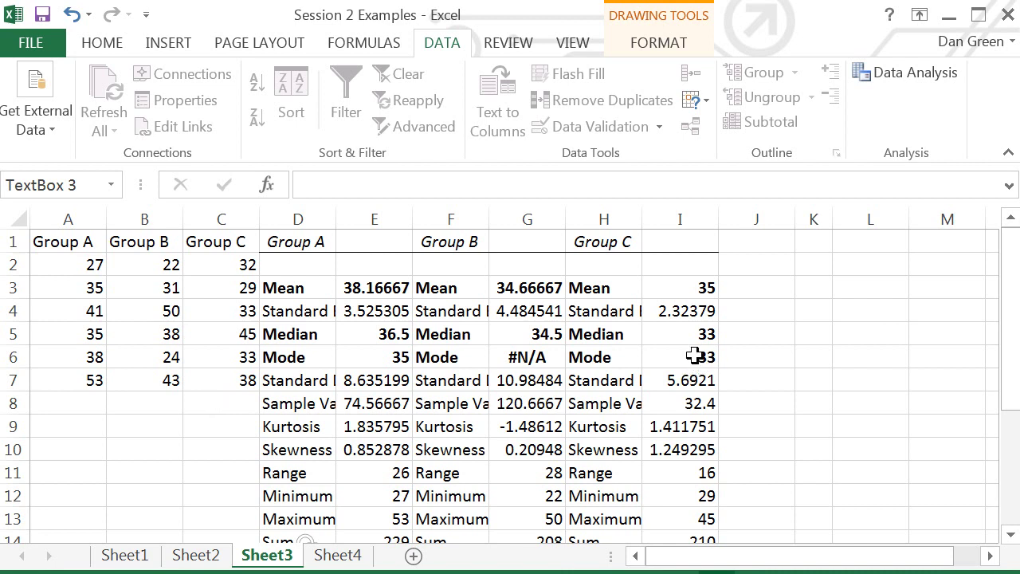
pyautogui.click(1010, 330)
pyautogui.click(1012, 355)
pyautogui.moveTo(1012, 354); pyautogui.dragTo(1013, 361)
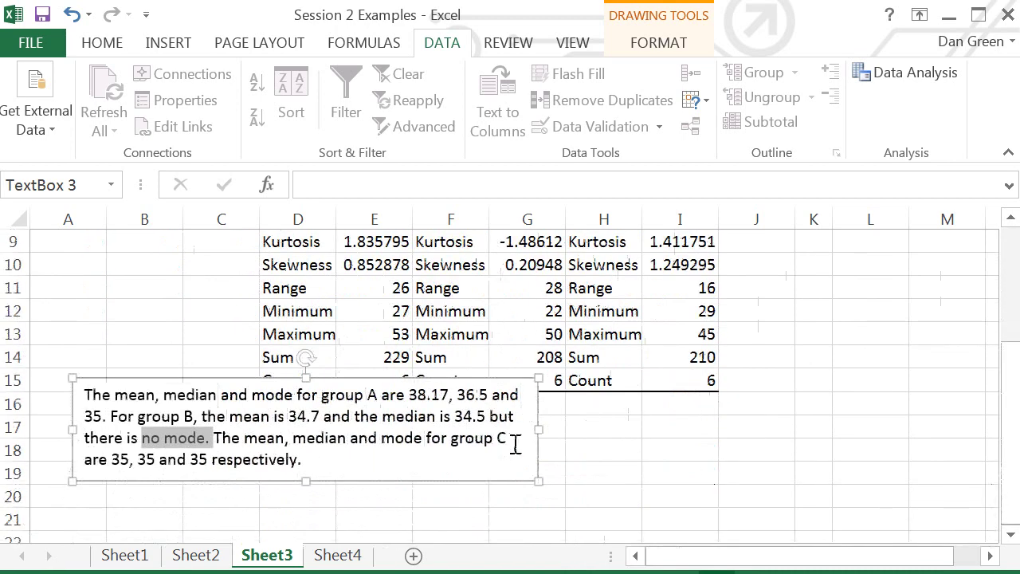
# Correct the median stated for group C in the text box to 33.
pyautogui.click(155, 460)
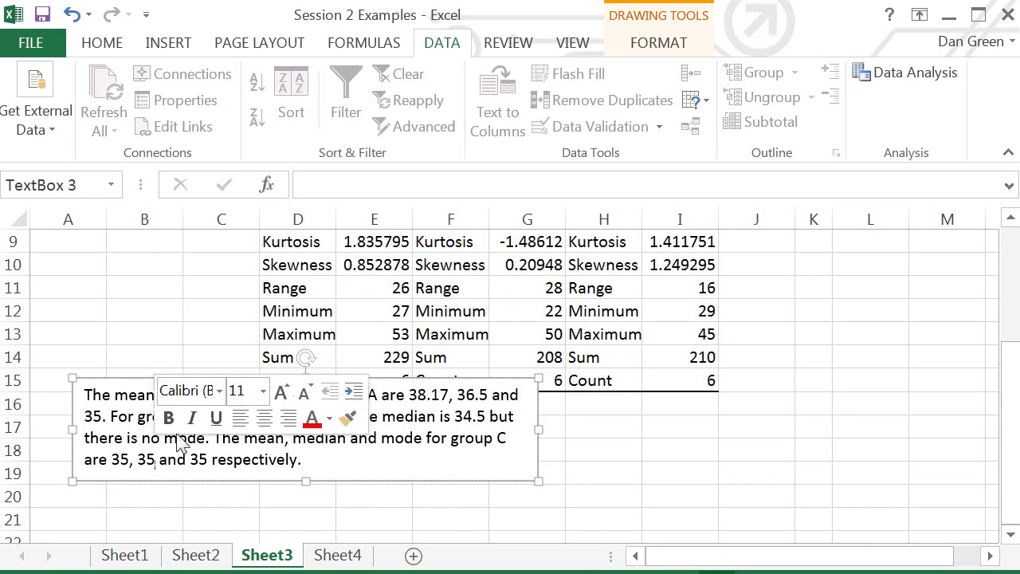
pyautogui.press('BackSpace')
pyautogui.write('3')
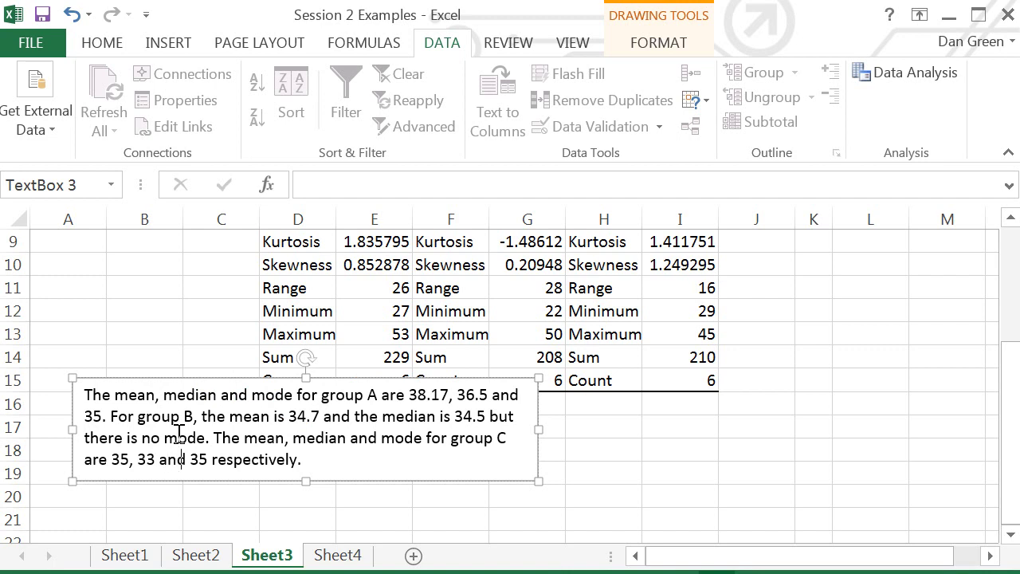